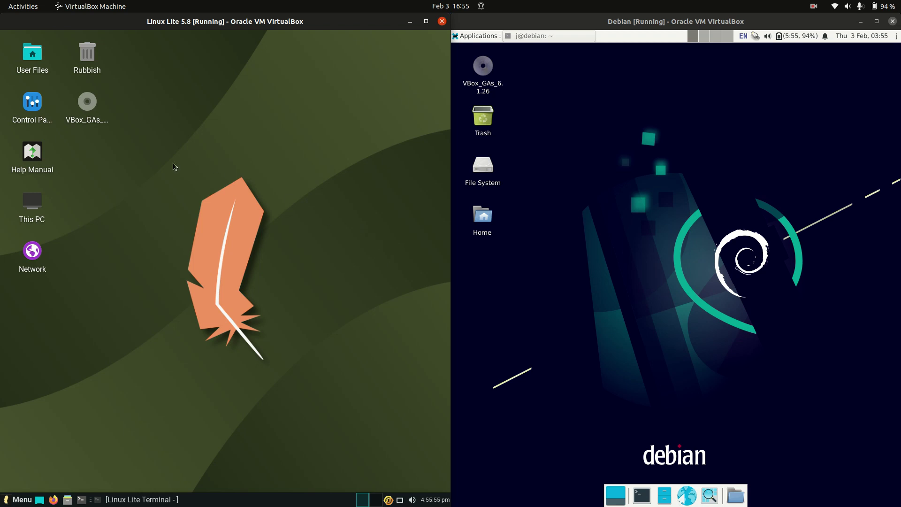
- Position the Linux Lite and Debian VM windows side by side and briefly preview Debian's applications menu
left_click_drag(174, 163, 322, 372)
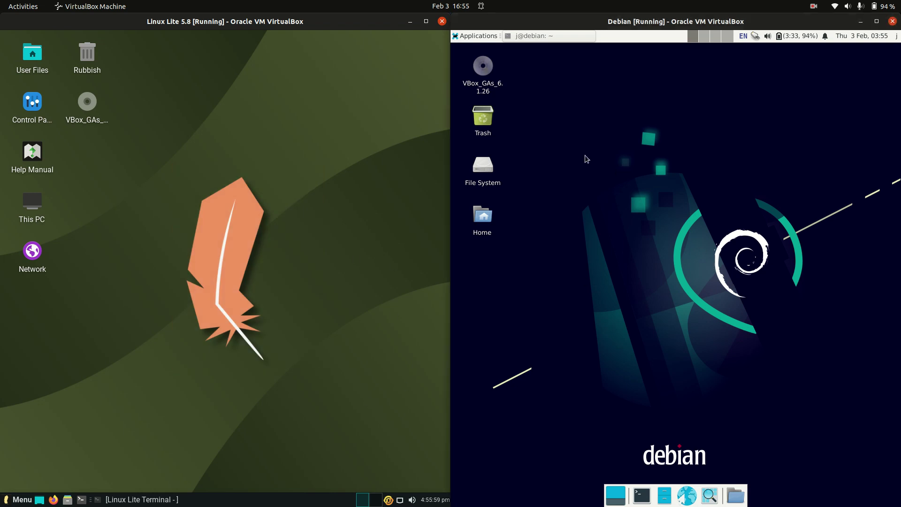
left_click_drag(585, 155, 769, 372)
left_click(475, 35)
left_click(636, 96)
- Browse Linux Lite's menu under All Applications and System, with Debian's Applications menu also open
left_click(10, 497)
left_click(472, 40)
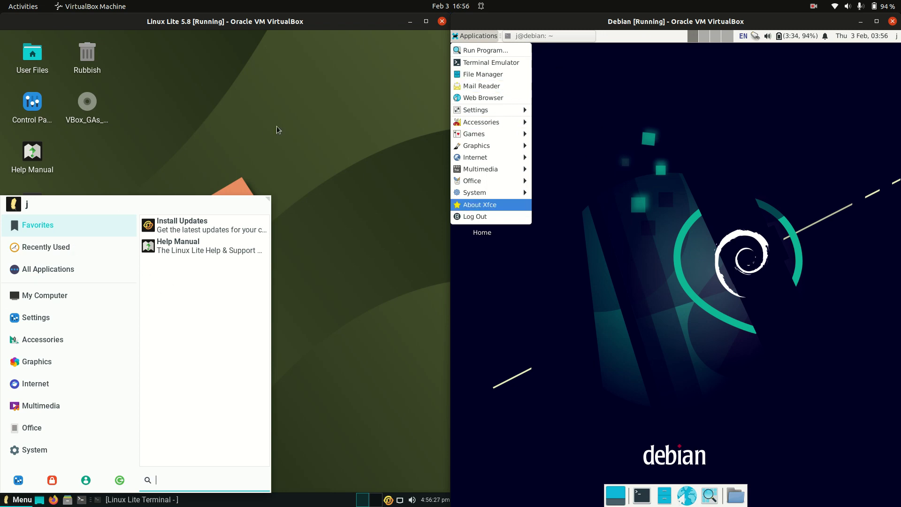
left_click(47, 269)
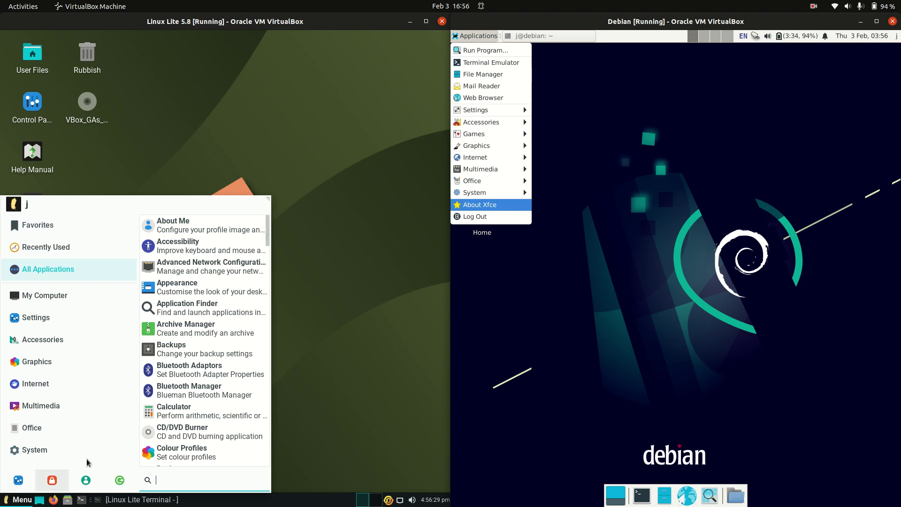
left_click(47, 449)
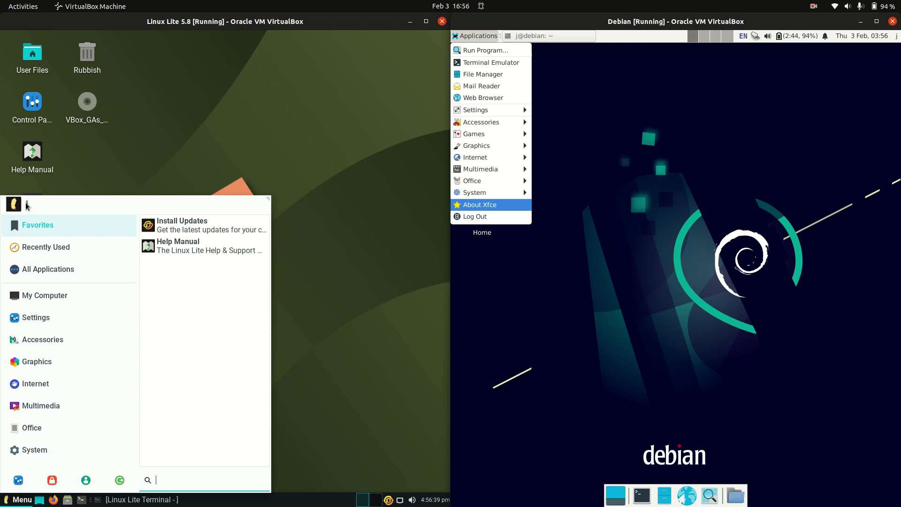
- Close both the Linux Lite and Debian application menus
key("Escape")
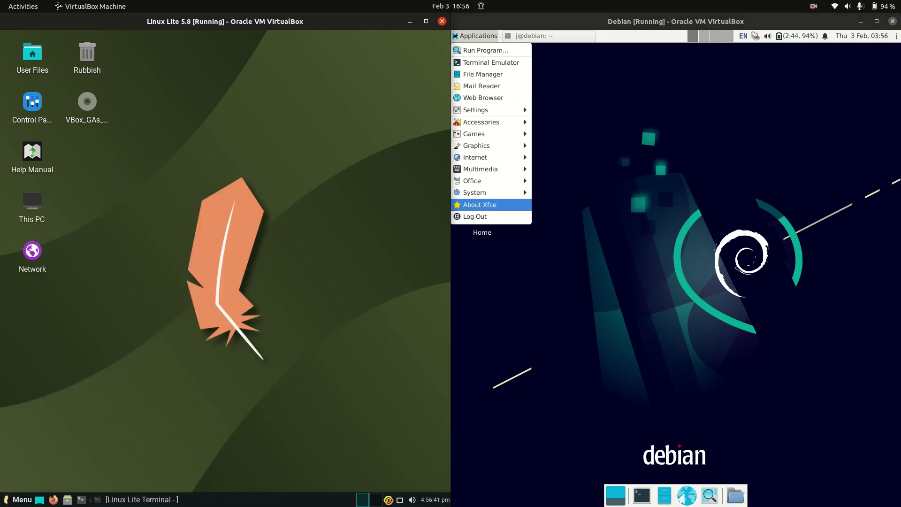
left_click(6, 502)
left_click(6, 502)
left_click(701, 110)
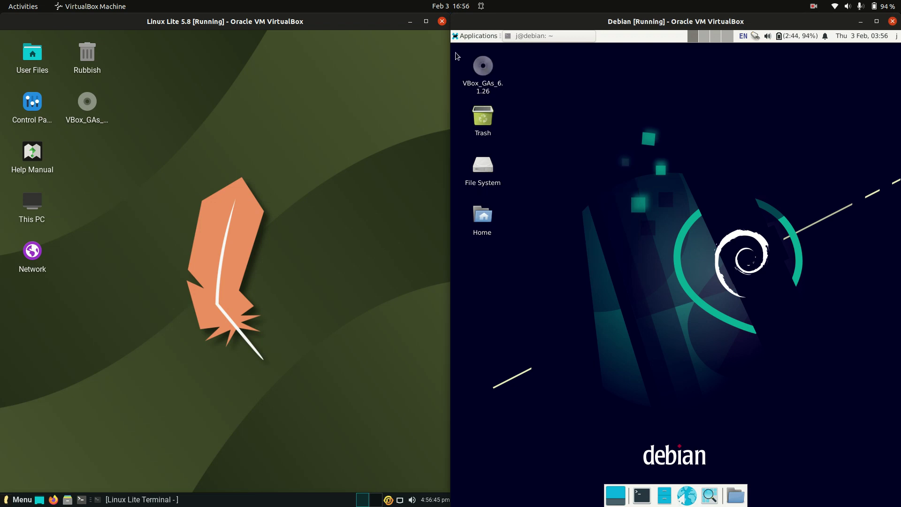
- Reopen Debian's Applications menu and browse its Games, Internet and Office submenus
left_click(479, 37)
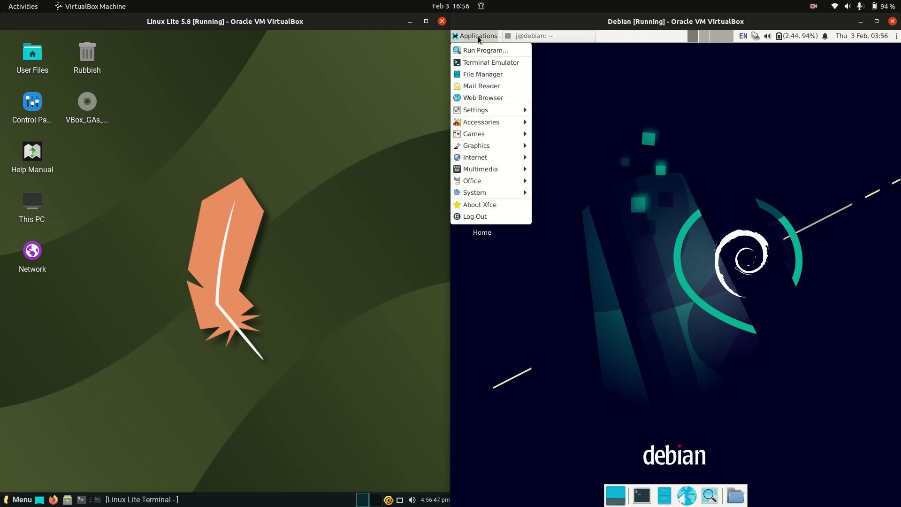
mouse_move(491, 123)
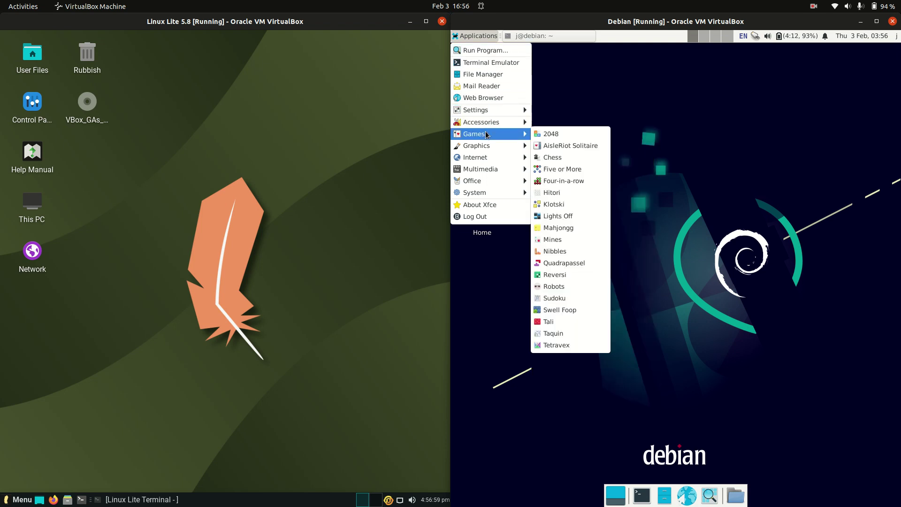
mouse_move(485, 159)
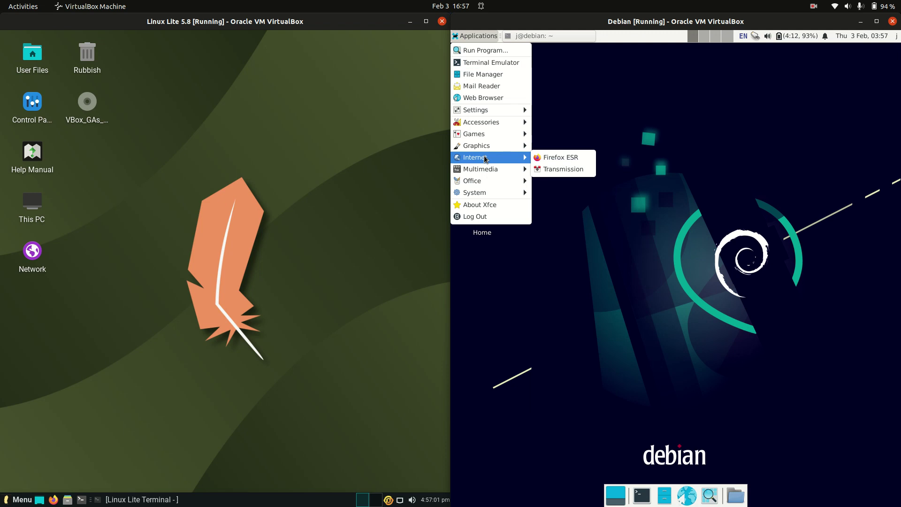
mouse_move(485, 183)
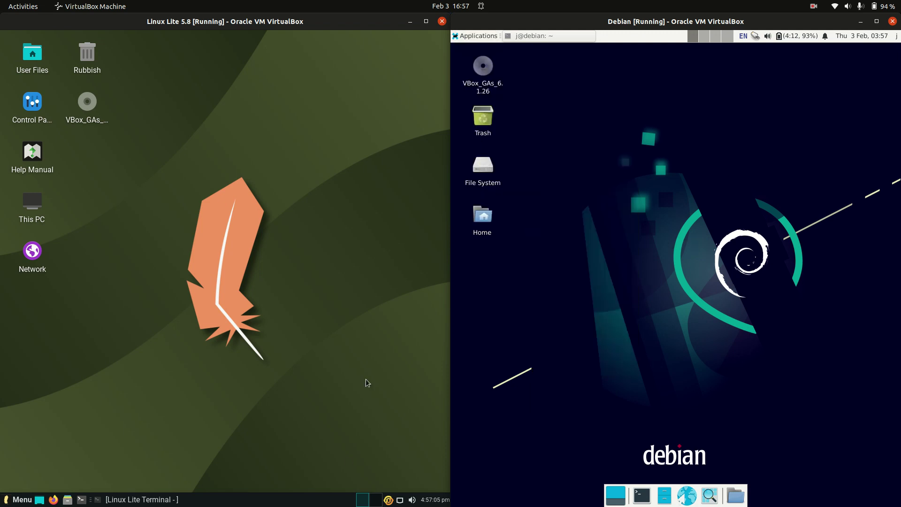
- Open the Linux Lite home folder /home/j/ in Thunar from the User Files icon
right_click(253, 446)
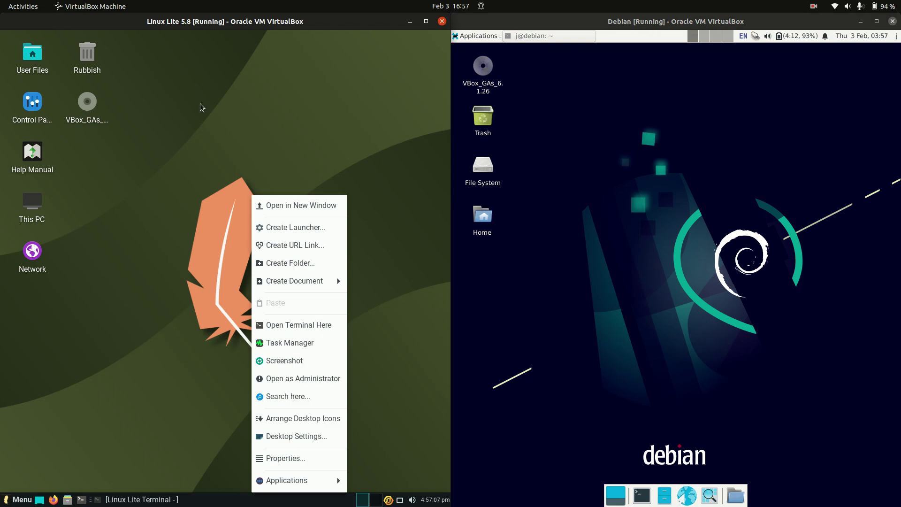
left_click(111, 142)
double_click(31, 66)
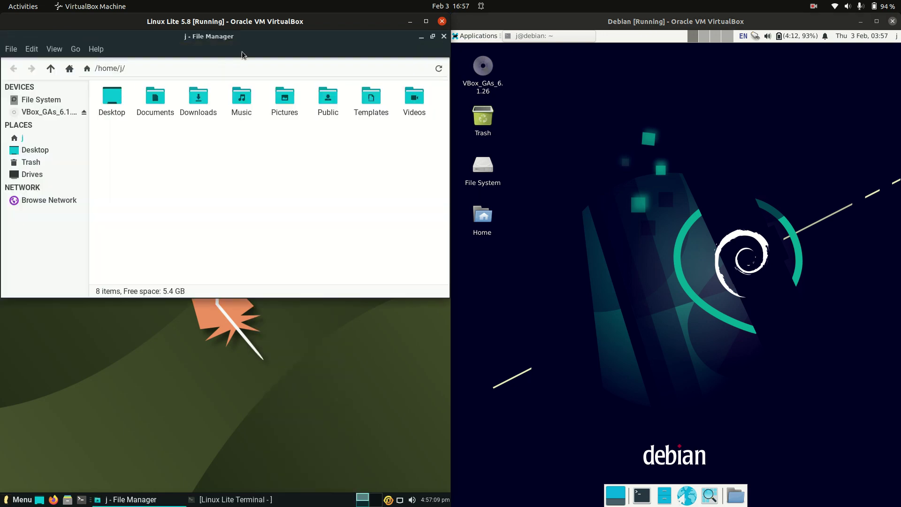
left_click_drag(243, 38, 243, 129)
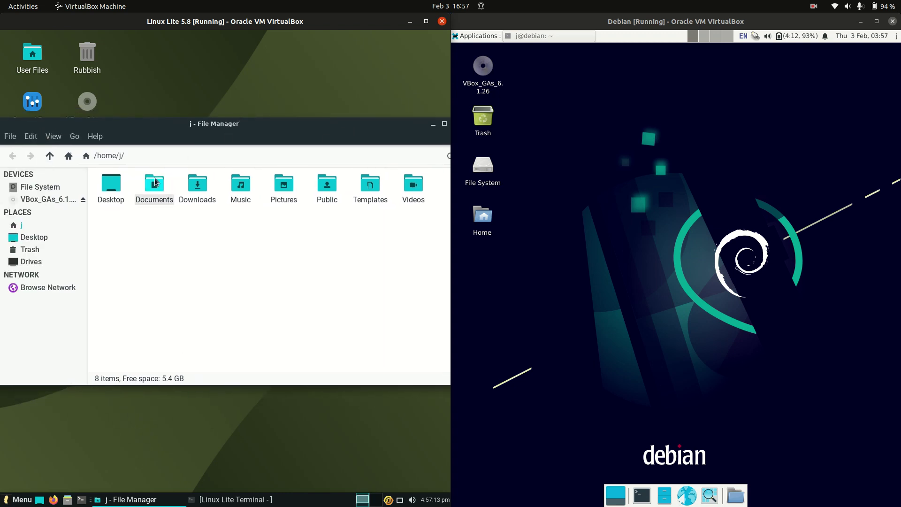
- Check Thunar's About info (version 1.8.14), then narrow the window and move it into view
left_click(95, 136)
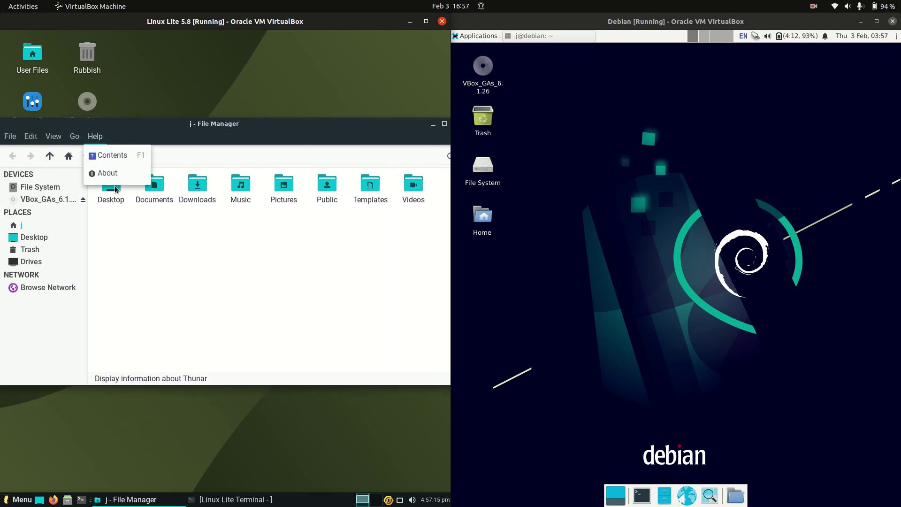
left_click(114, 173)
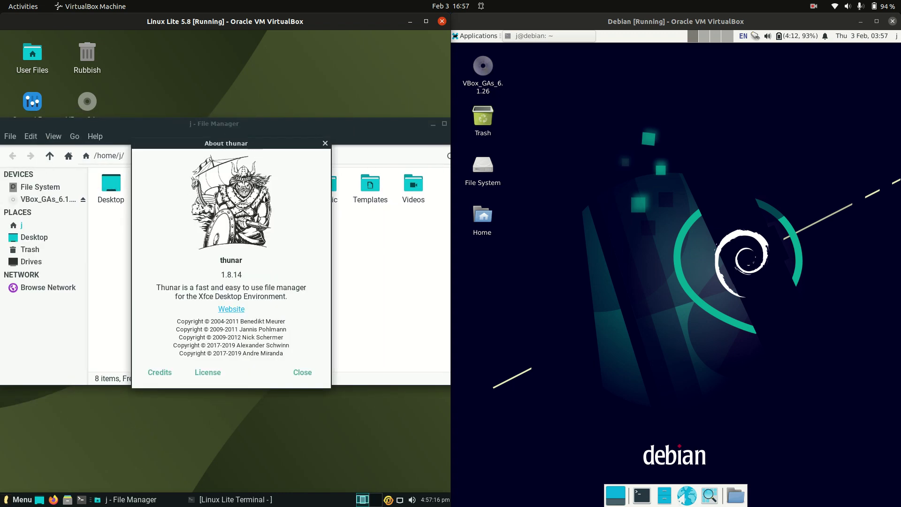
left_click(325, 143)
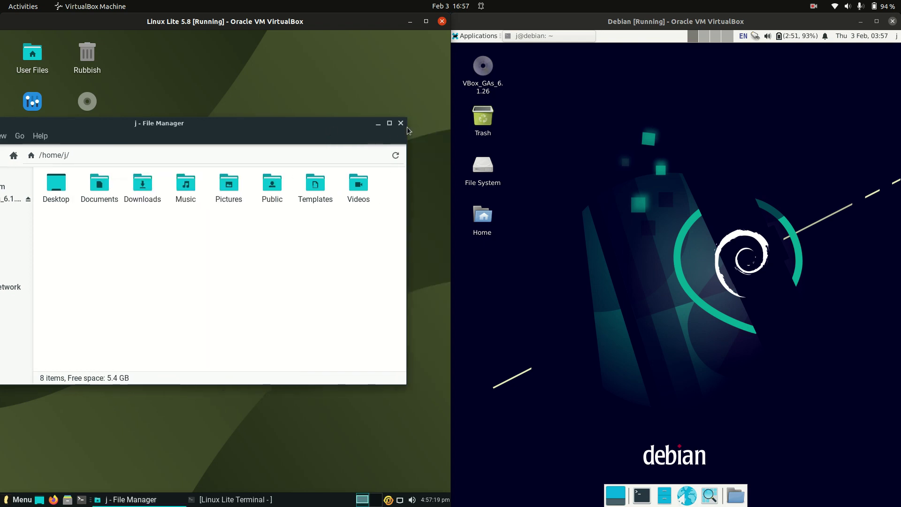
left_click_drag(407, 118, 256, 105)
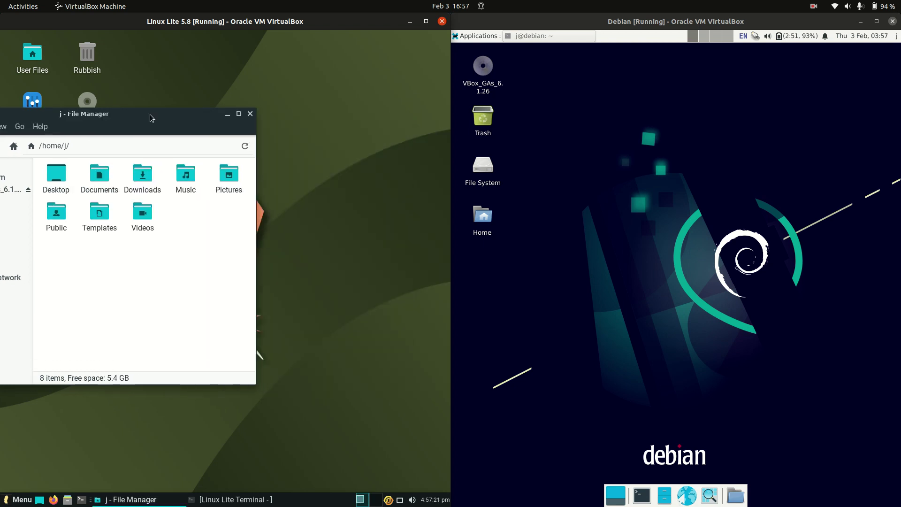
left_click_drag(132, 113, 310, 107)
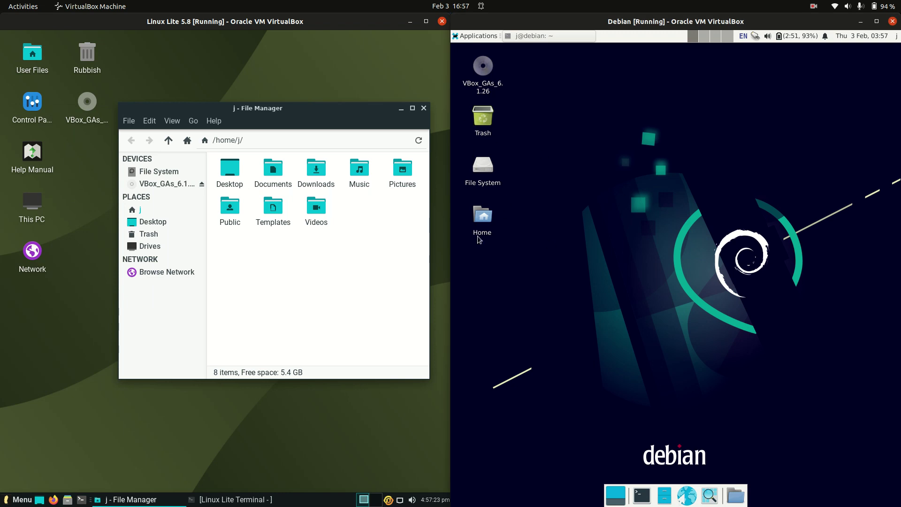
- Open Debian's Home folder in Thunar and show its About dialog
double_click(488, 224)
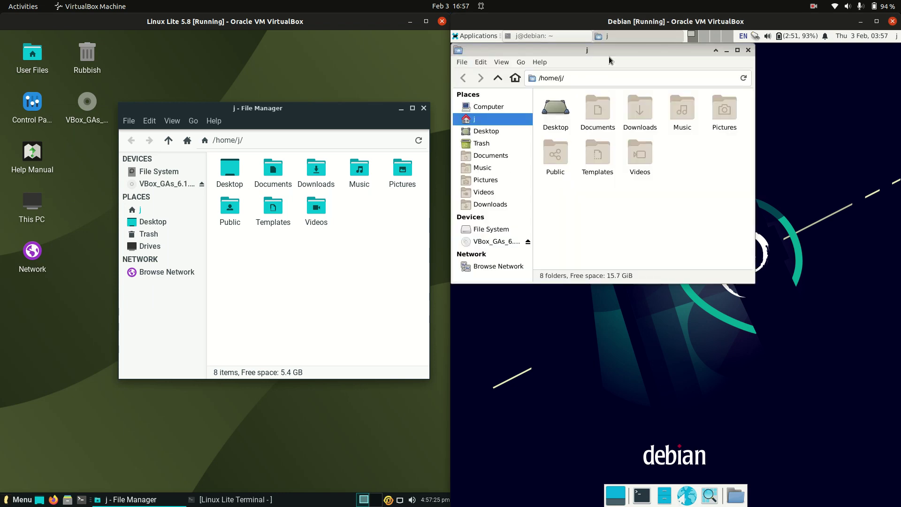
left_click_drag(609, 60, 721, 136)
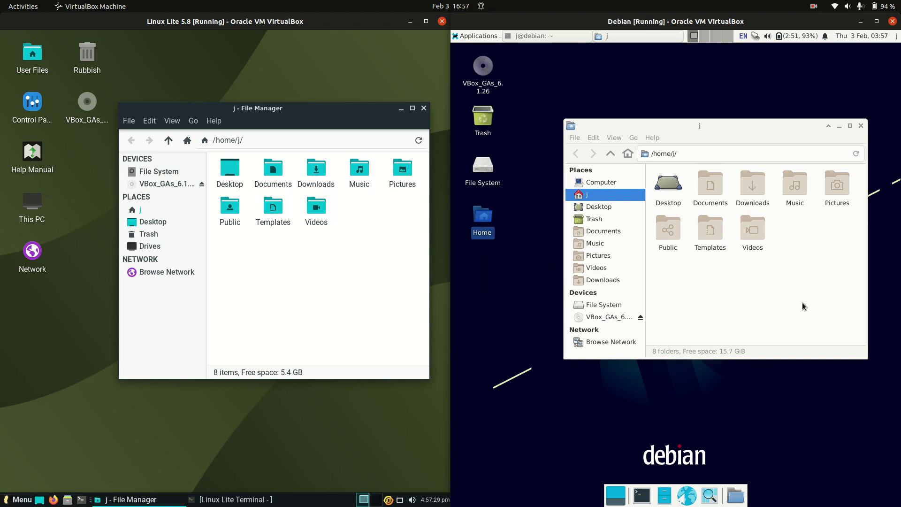
left_click(655, 141)
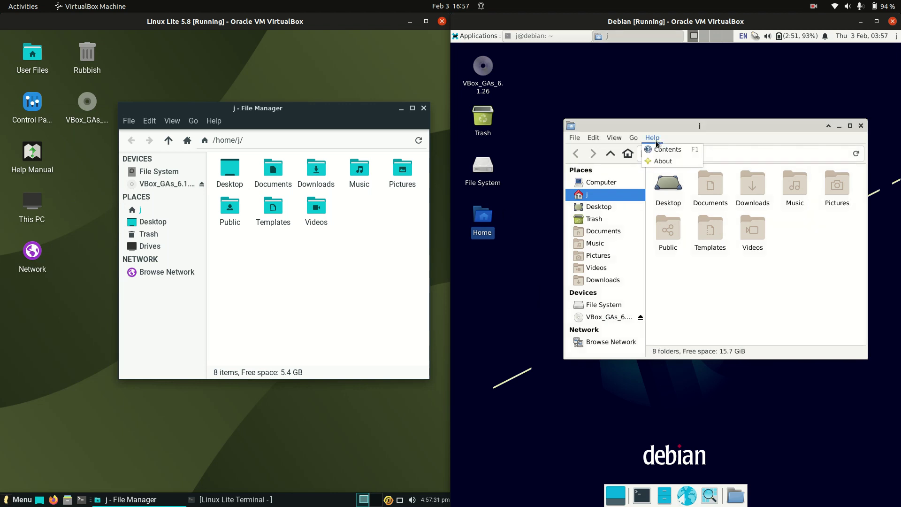
left_click(668, 168)
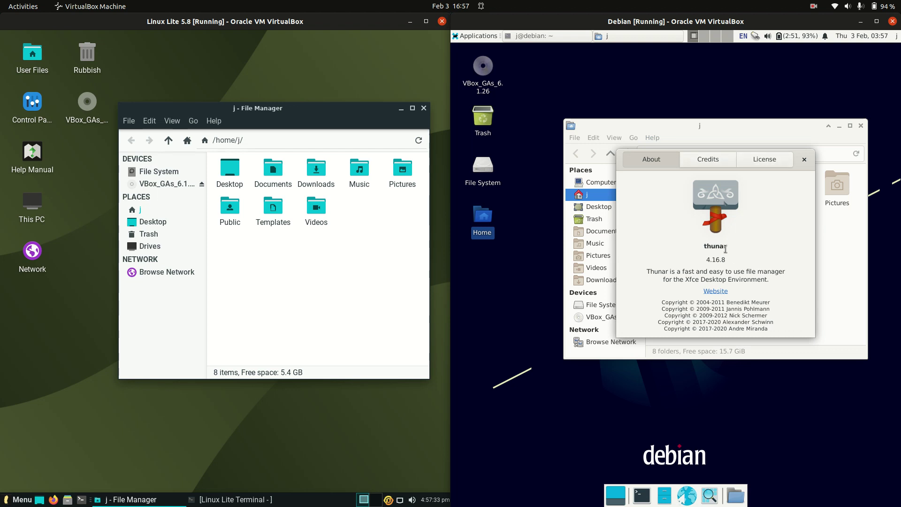
- Show Linux Lite Thunar's About, highlight Debian's 4.16.8 version, then close both dialogs and windows
left_click(213, 120)
left_click(221, 152)
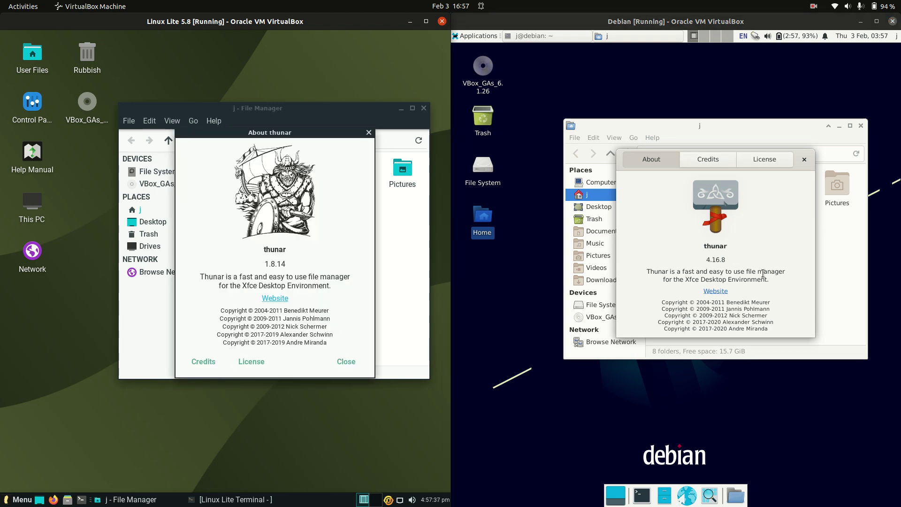
left_click_drag(706, 260, 735, 256)
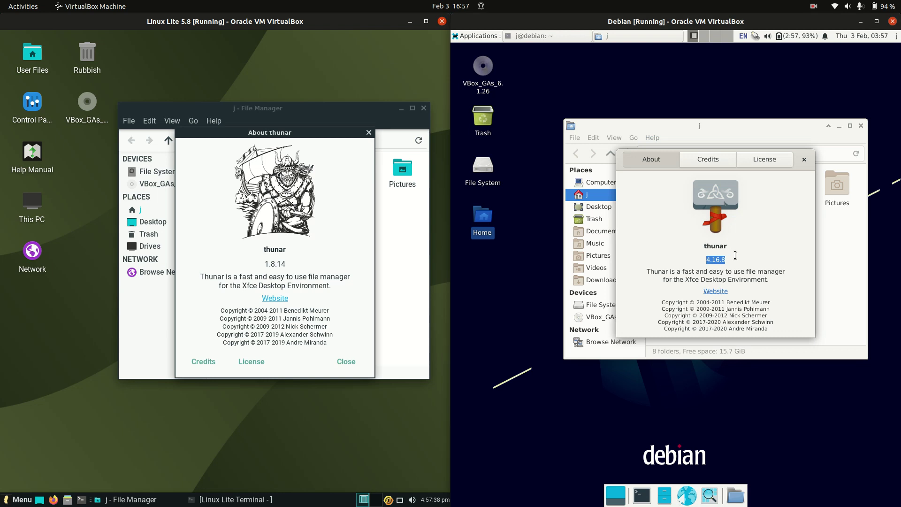
left_click(368, 133)
left_click(423, 108)
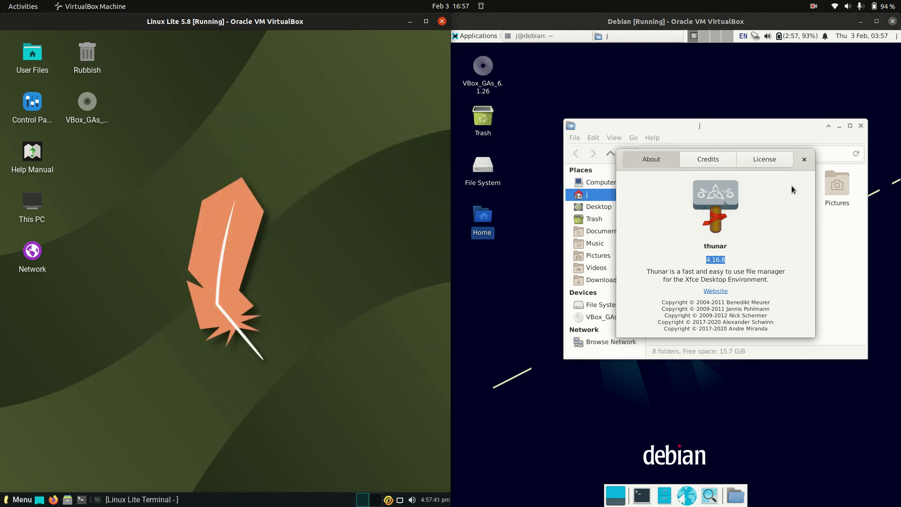
left_click(805, 160)
left_click(861, 125)
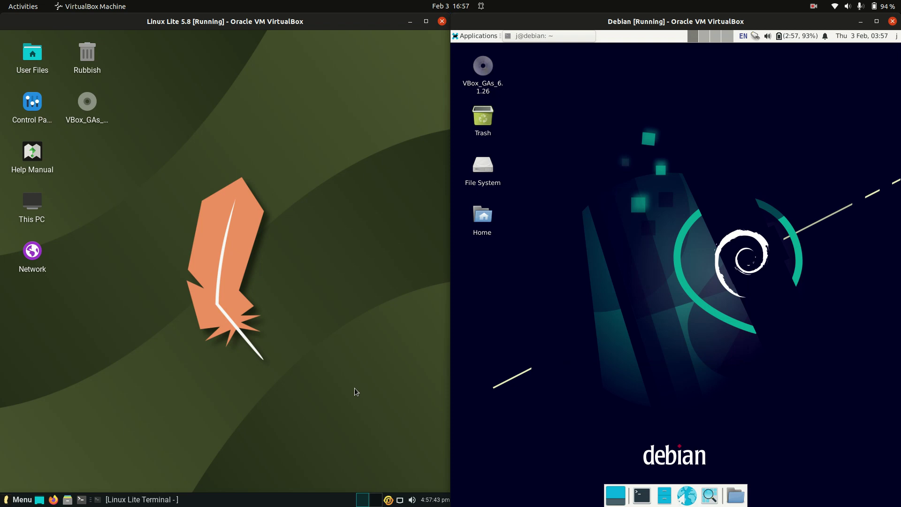
- Restore the Linux Lite neofetch terminal and run neofetch in a new Debian terminal
left_click(154, 499)
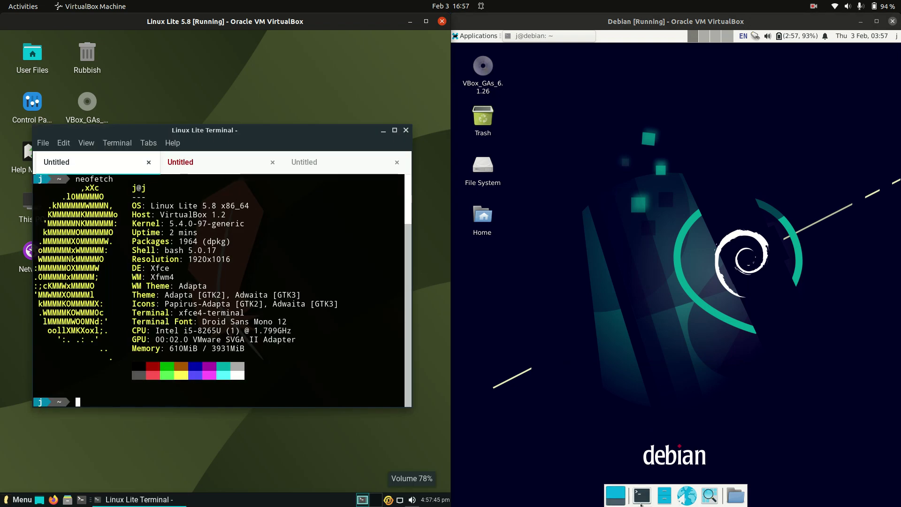
left_click(646, 499)
left_click_drag(654, 55, 690, 180)
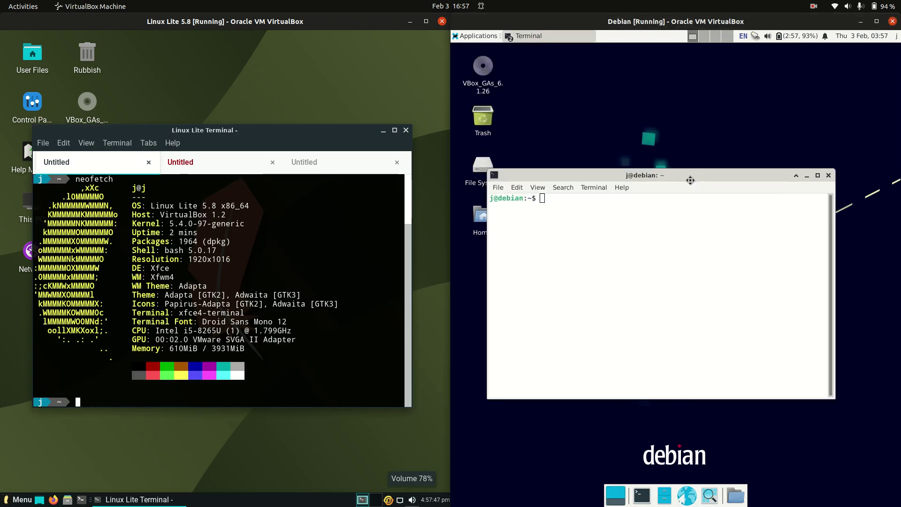
type("neofetch")
key("Return")
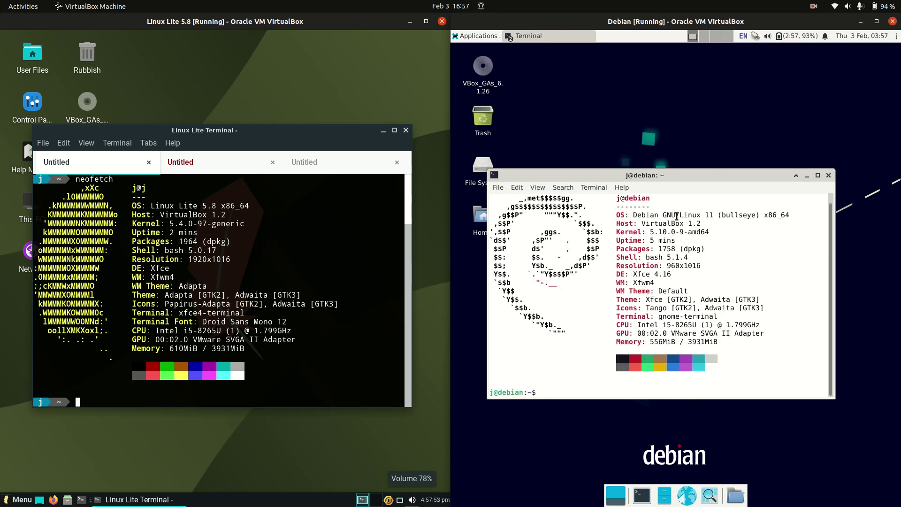
- Arrange both neofetch terminals side by side, highlighting 'bullseye' in Debian's OS line
left_click_drag(277, 136, 284, 132)
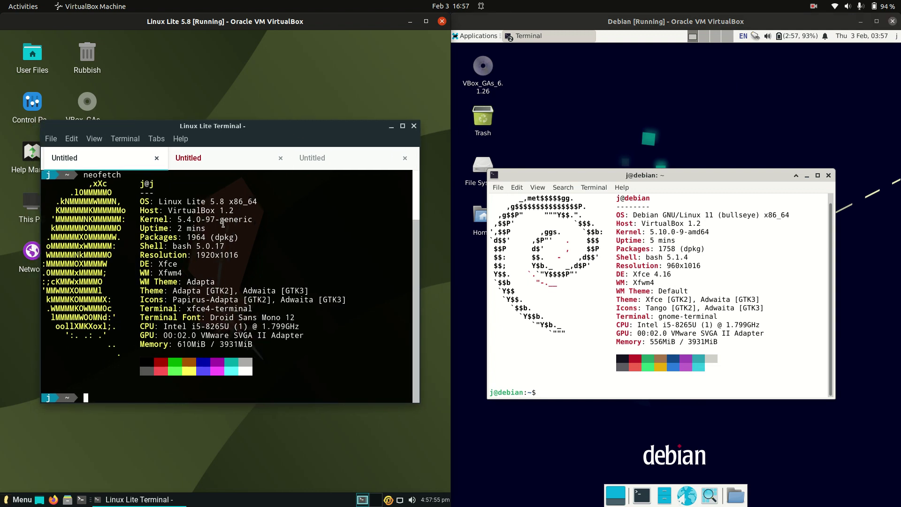
left_click_drag(675, 180, 697, 175)
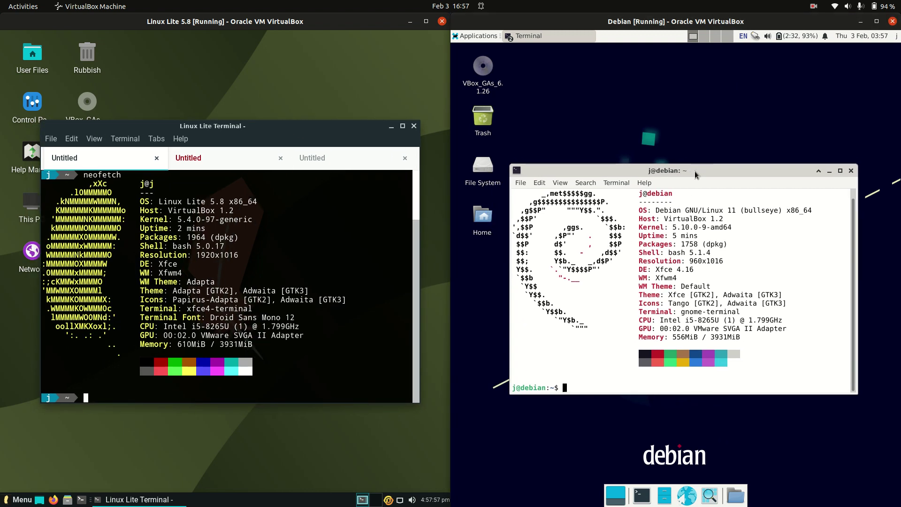
left_click_drag(723, 209, 772, 208)
double_click(772, 209)
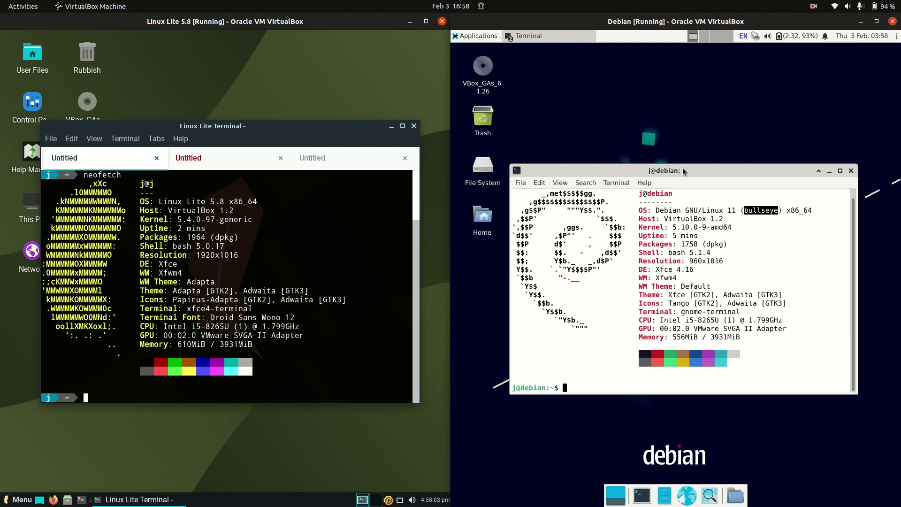
left_click_drag(680, 167, 674, 172)
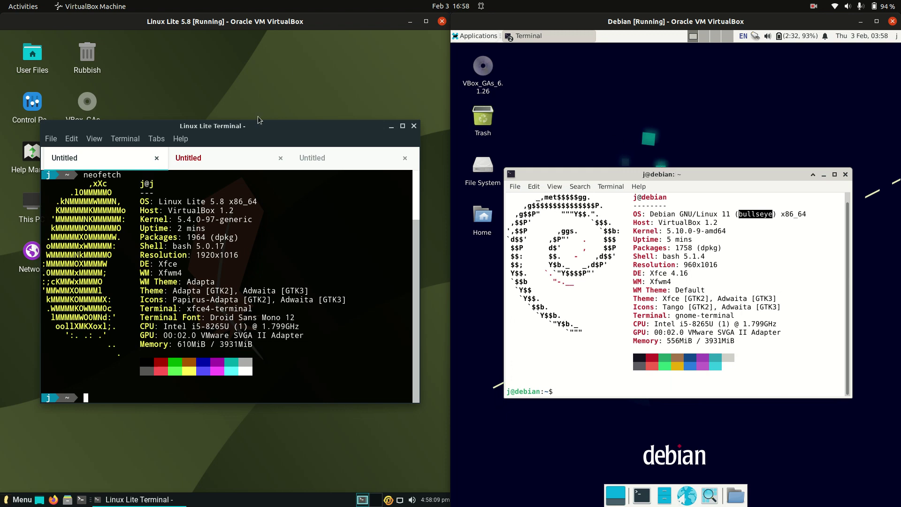
left_click_drag(248, 132, 237, 136)
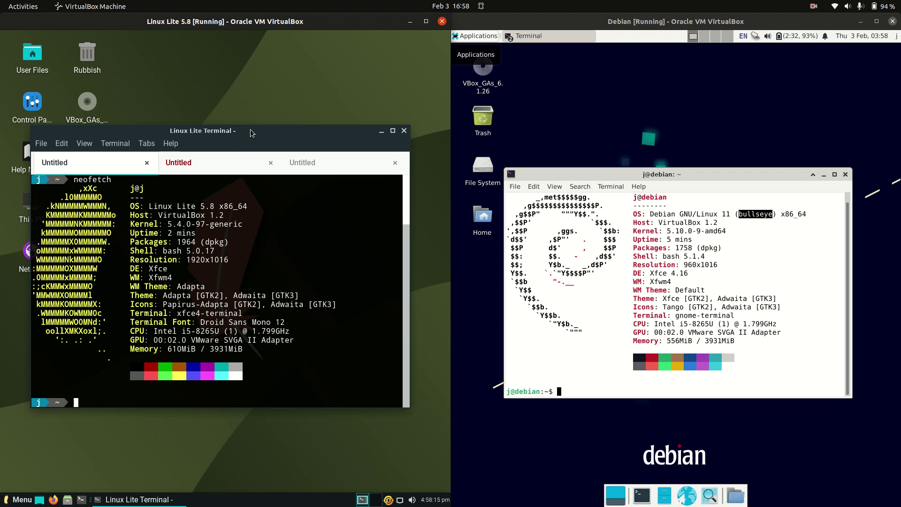
left_click_drag(251, 131, 248, 123)
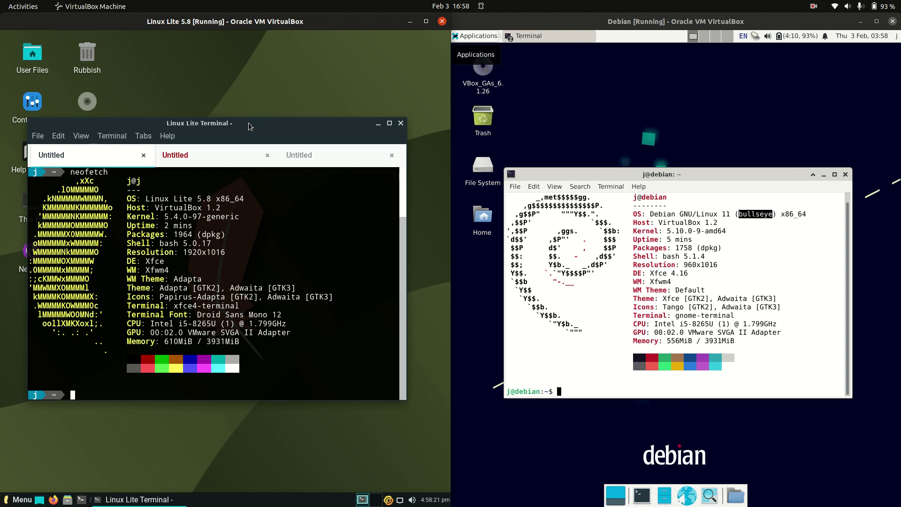
- Switch Linux Lite's terminal to its htop tab and run htop in a new Debian terminal tab
left_click(183, 159)
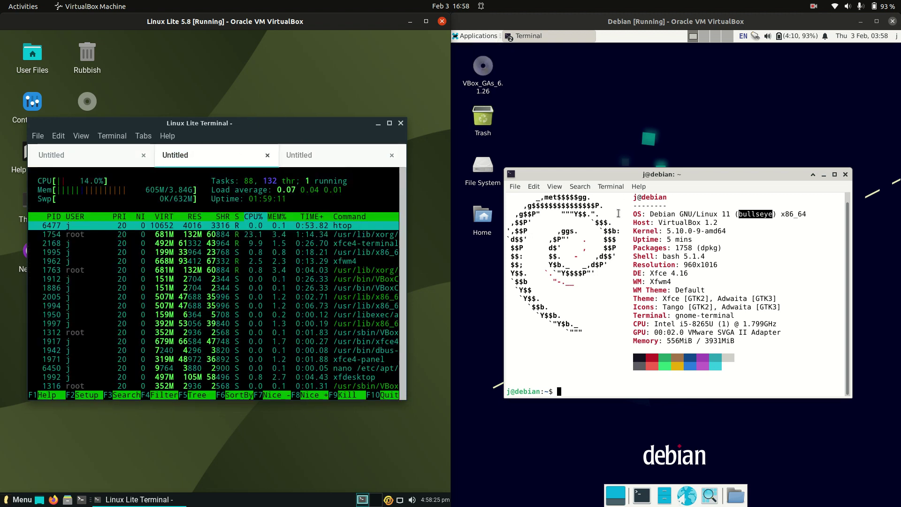
left_click(516, 186)
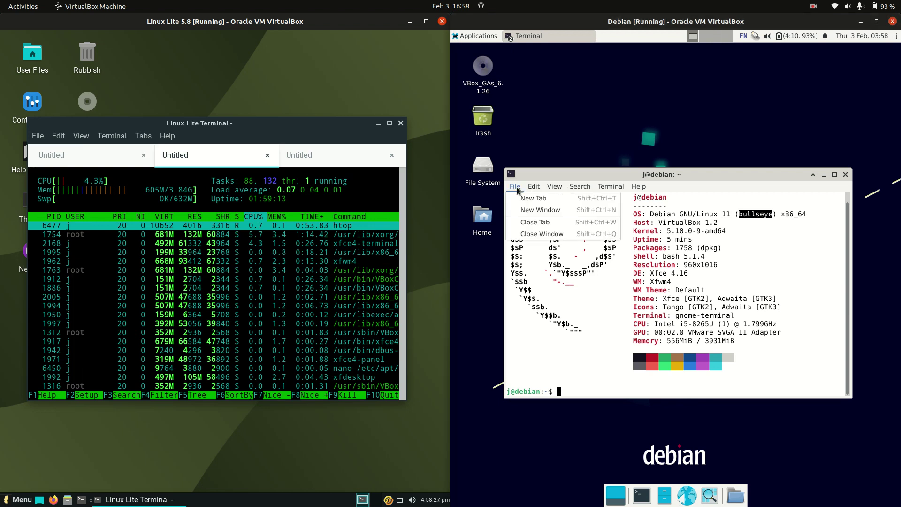
left_click(532, 199)
type("htp[")
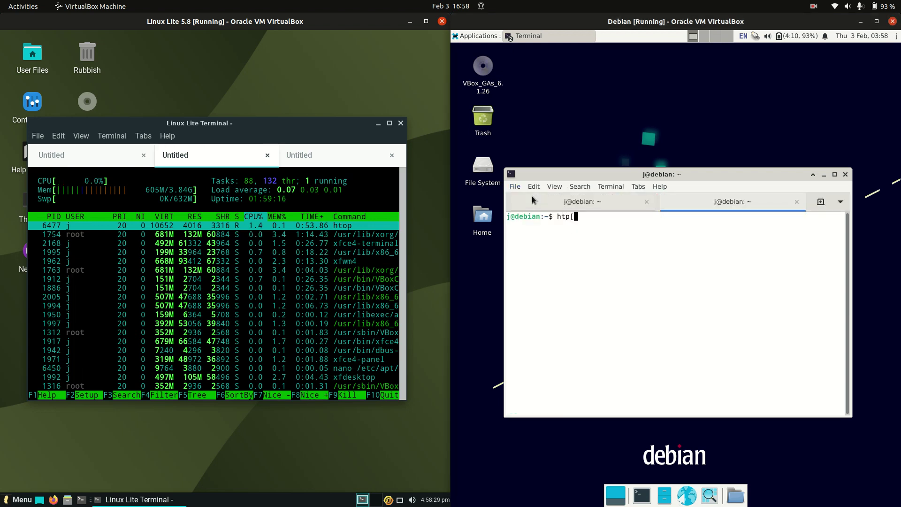
type("op")
key("Return")
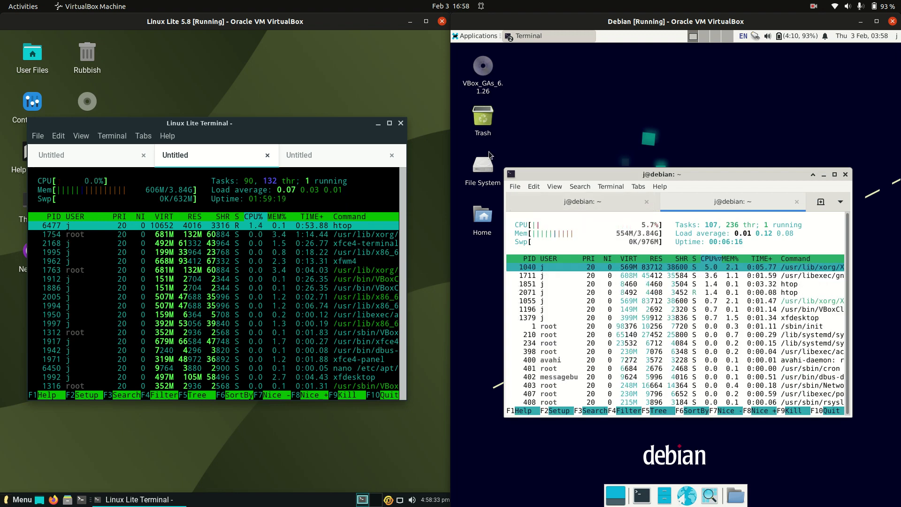
- Reposition both htop terminal windows side by side for memory comparison (605M vs 555M)
left_click_drag(661, 168, 664, 148)
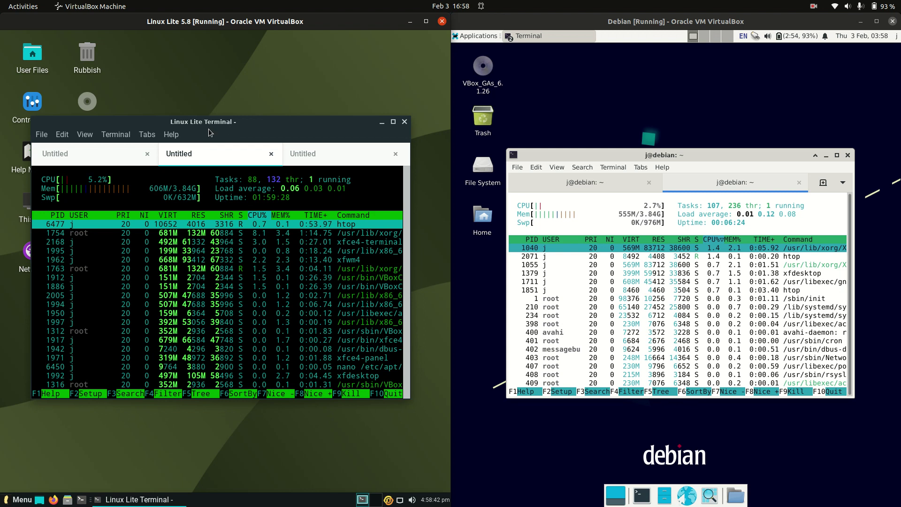
left_click_drag(209, 133, 240, 140)
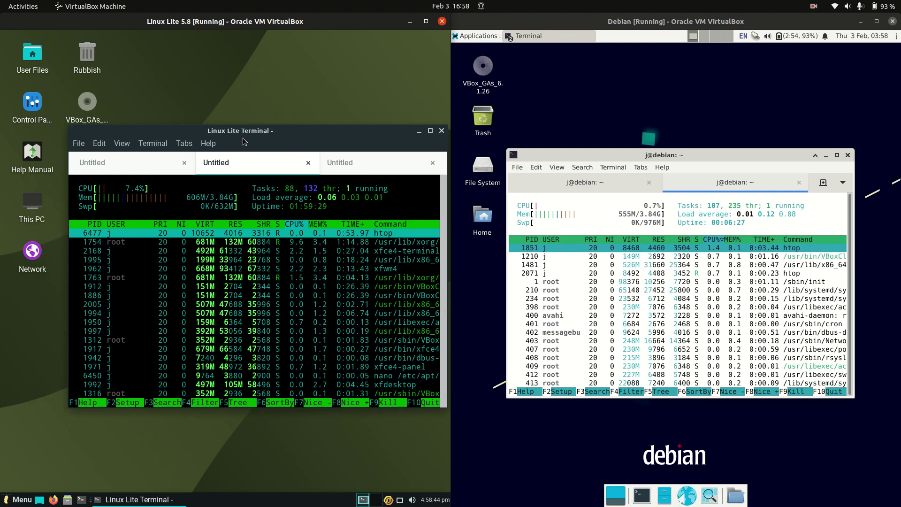
left_click_drag(243, 138, 229, 145)
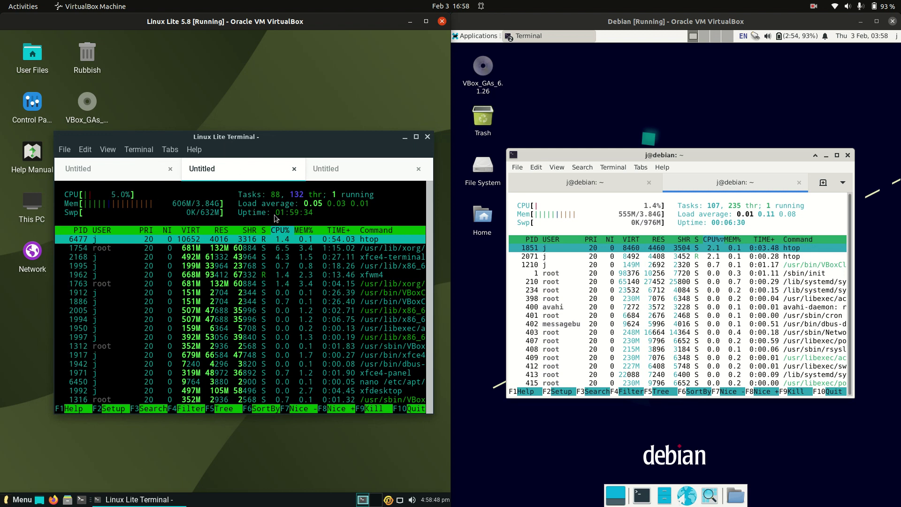
left_click_drag(246, 143, 235, 142)
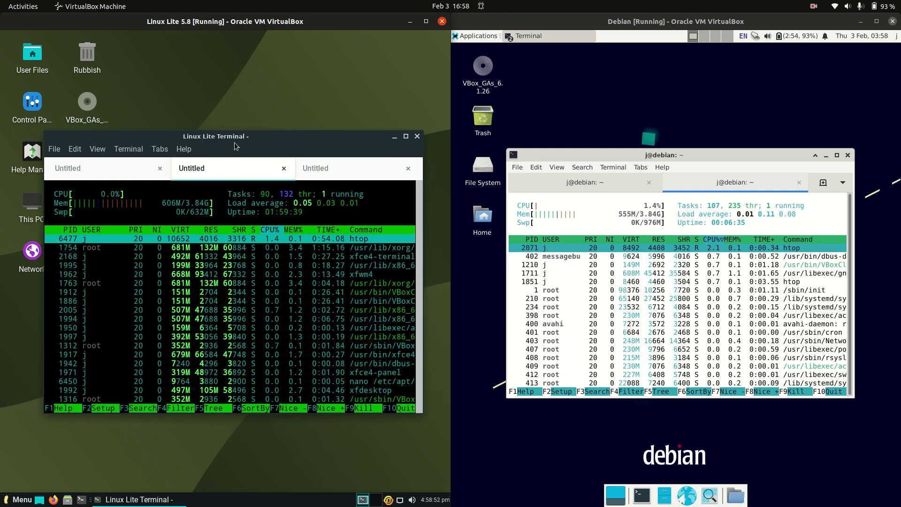
left_click_drag(235, 143, 229, 131)
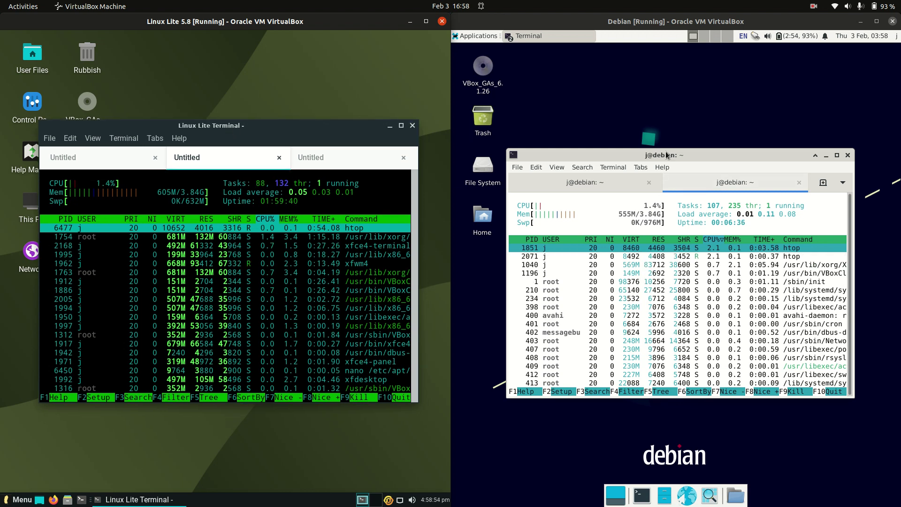
left_click_drag(666, 151, 687, 149)
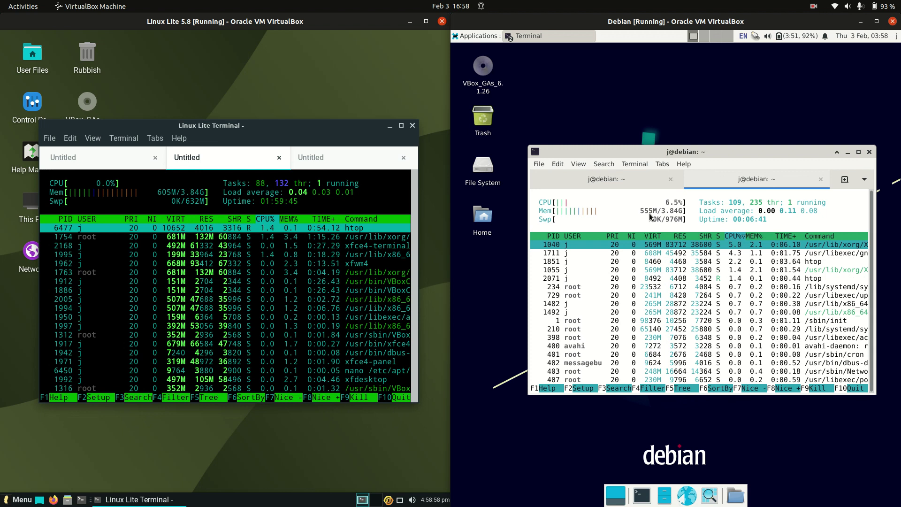
left_click(483, 37)
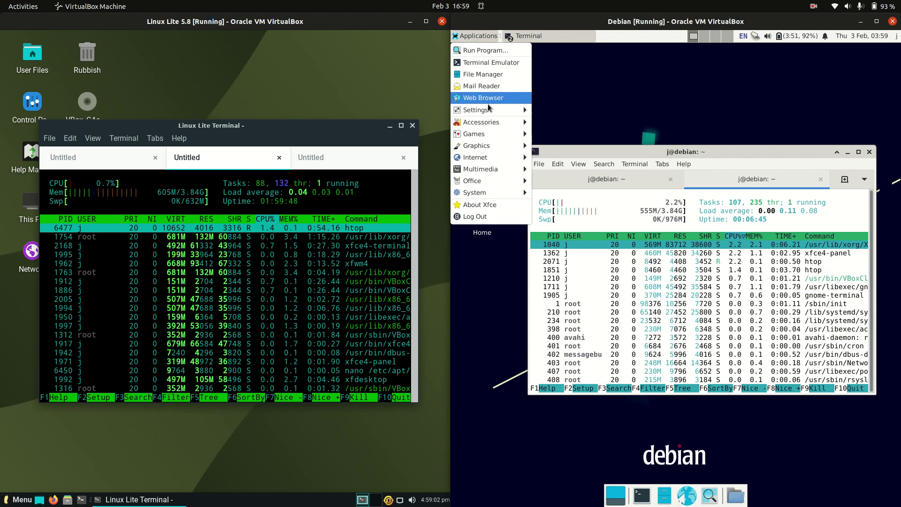
mouse_move(488, 110)
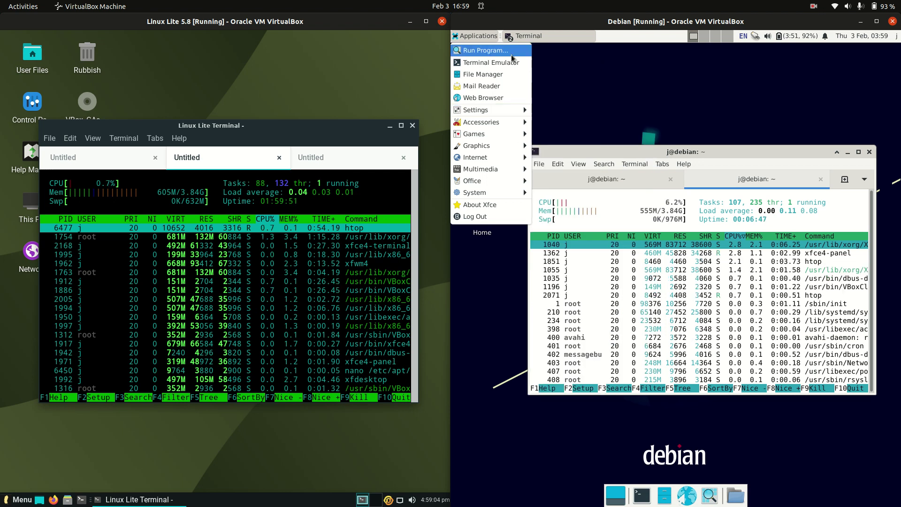
mouse_move(503, 127)
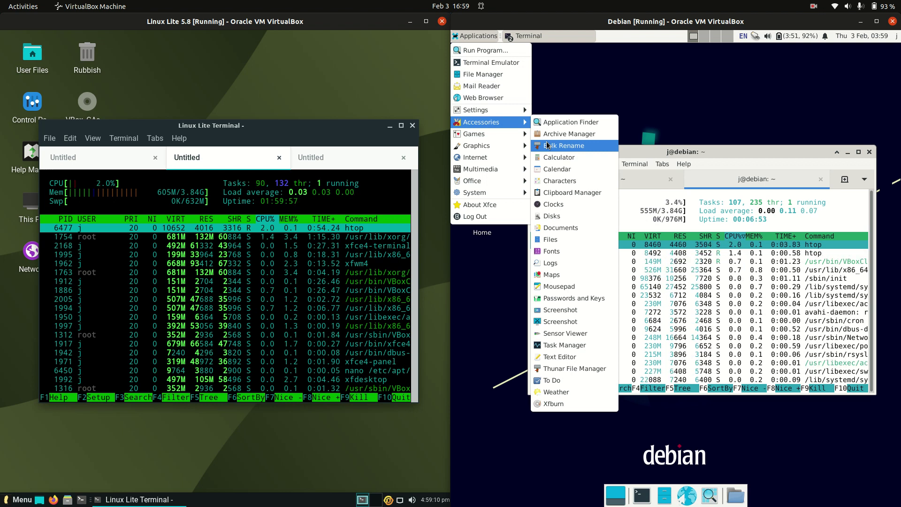
left_click(480, 282)
left_click_drag(698, 152, 687, 150)
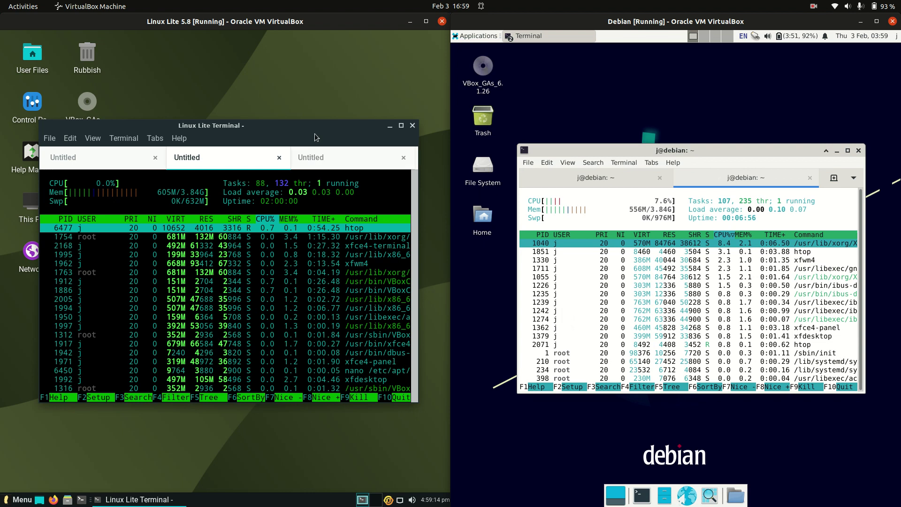
left_click_drag(315, 133, 303, 129)
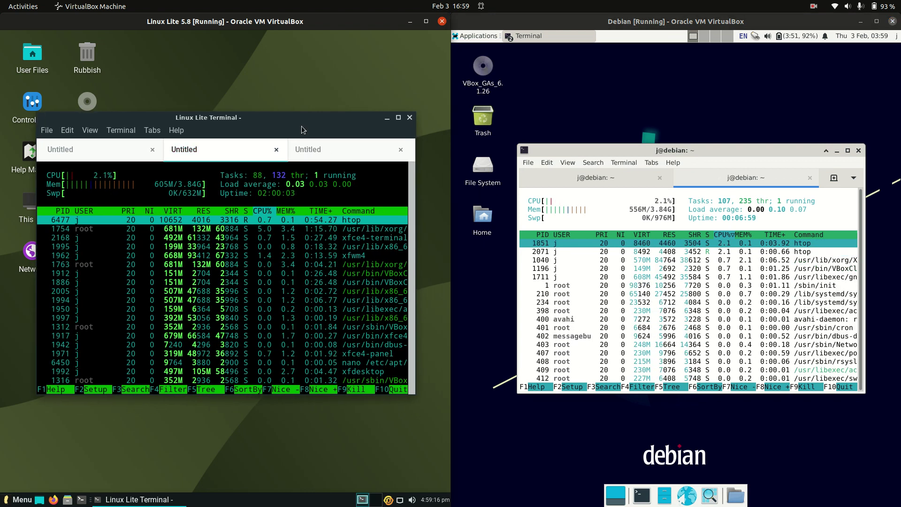